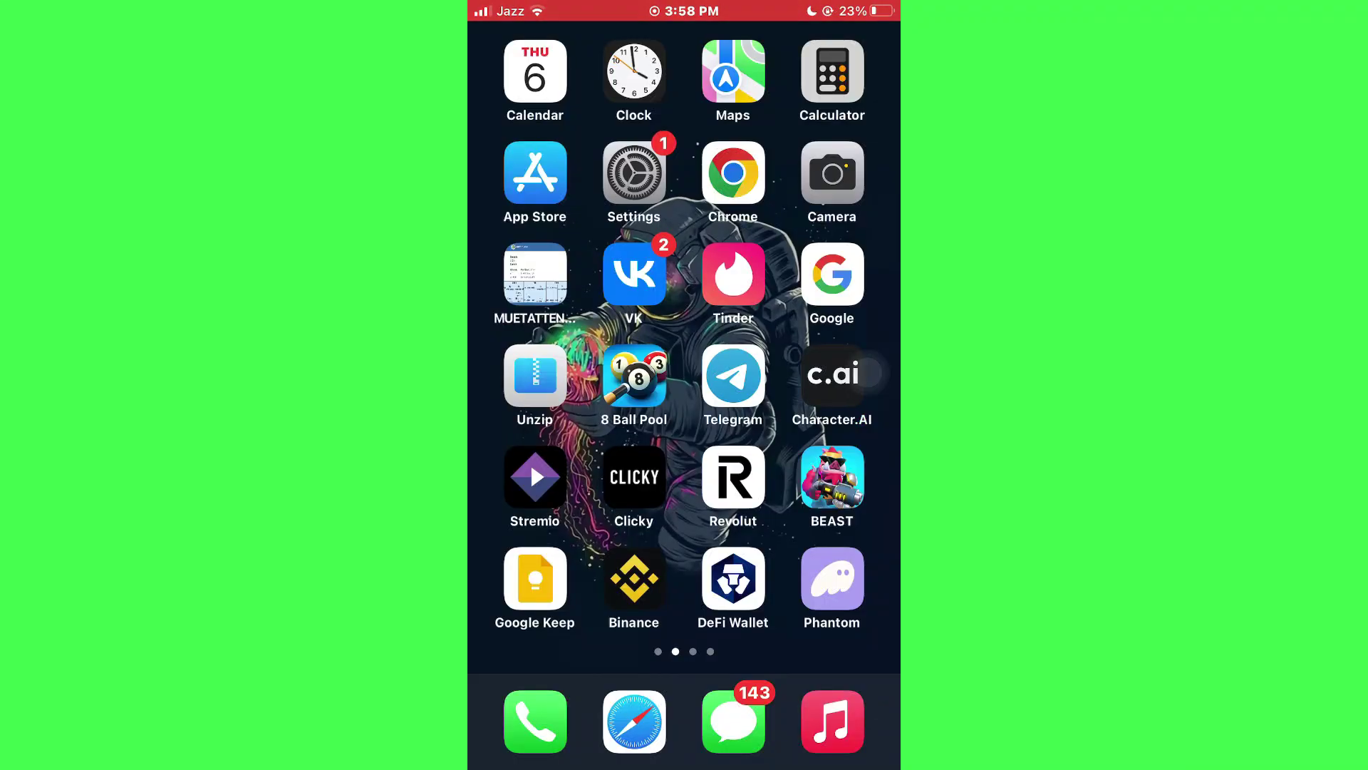
Step: Launch Safari and run a Google search for 'remove meta data'
click(634, 722)
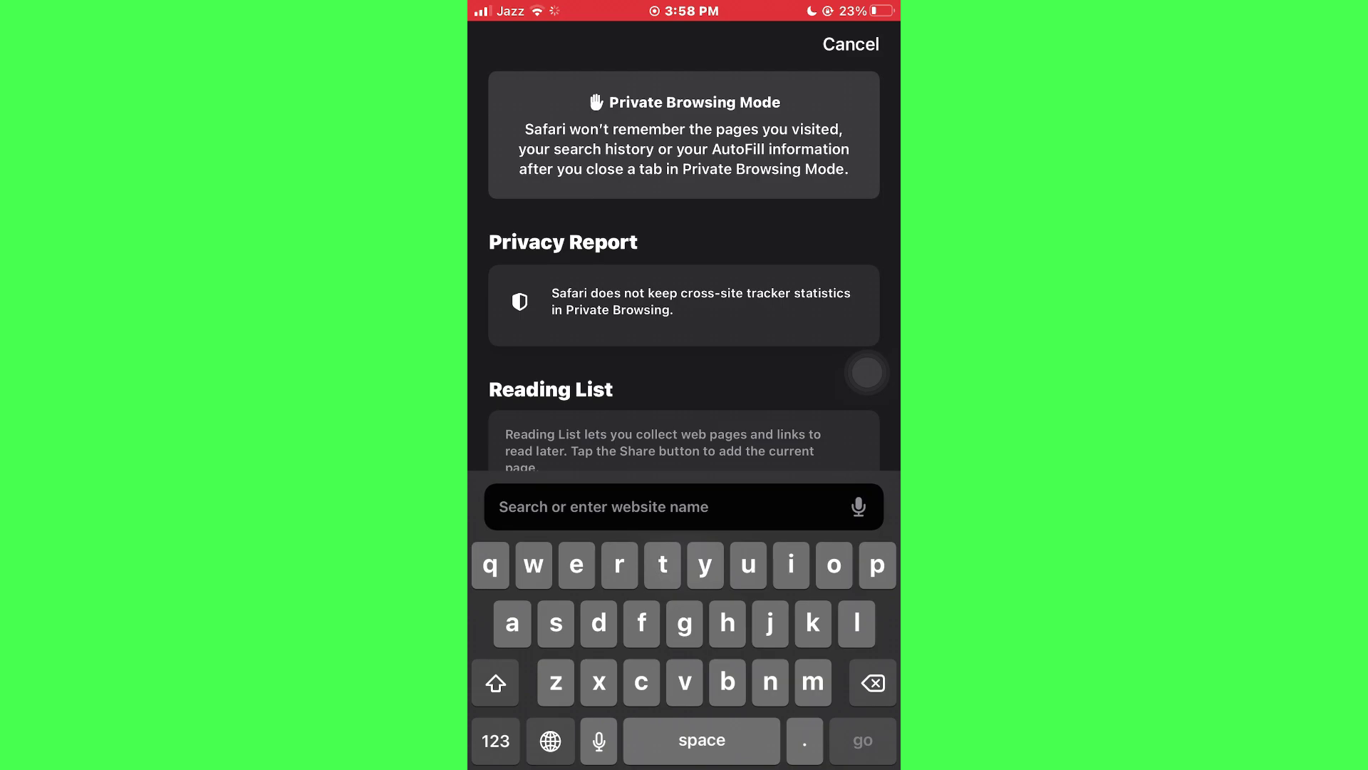
text(remo)
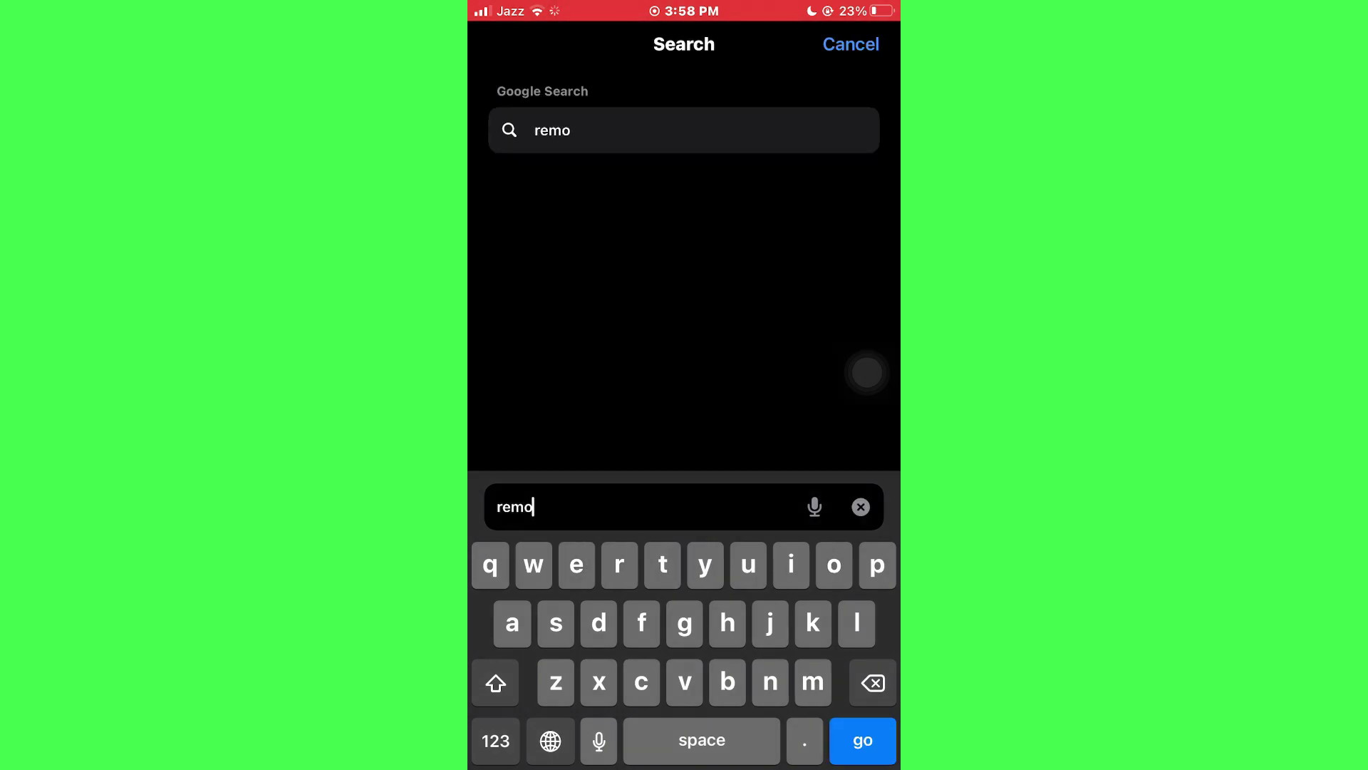
text(ve meta data)
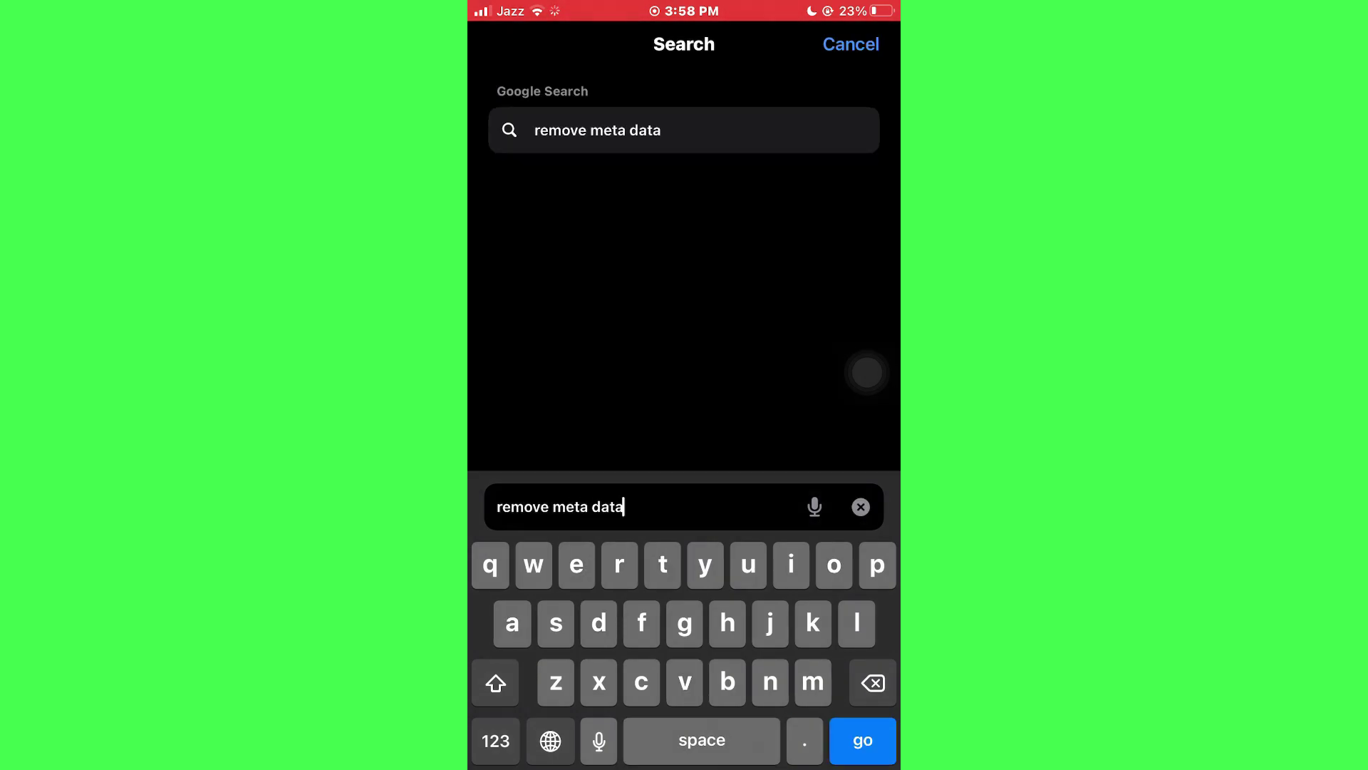
key(Return)
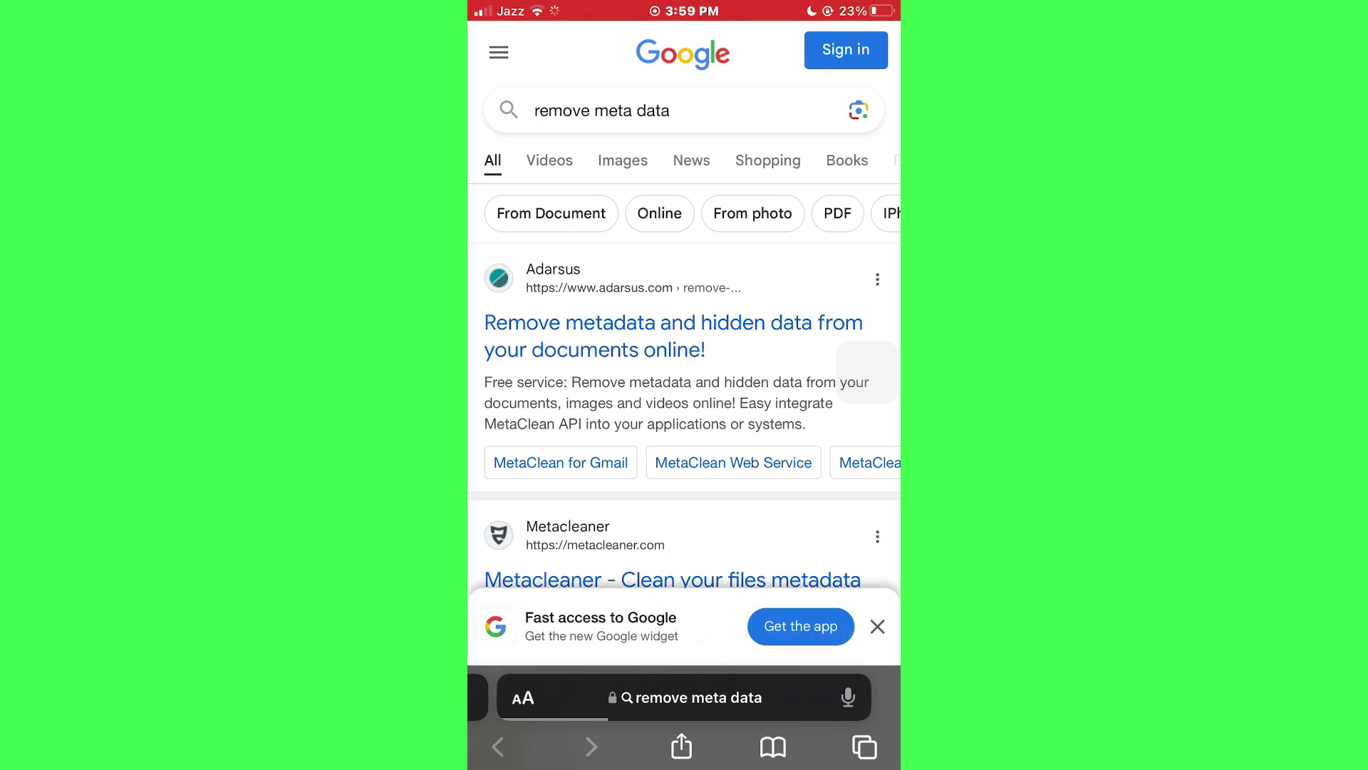
Step: Go to the Adarsus metaClean result and upload the trim MOV video from the photo library
click(673, 335)
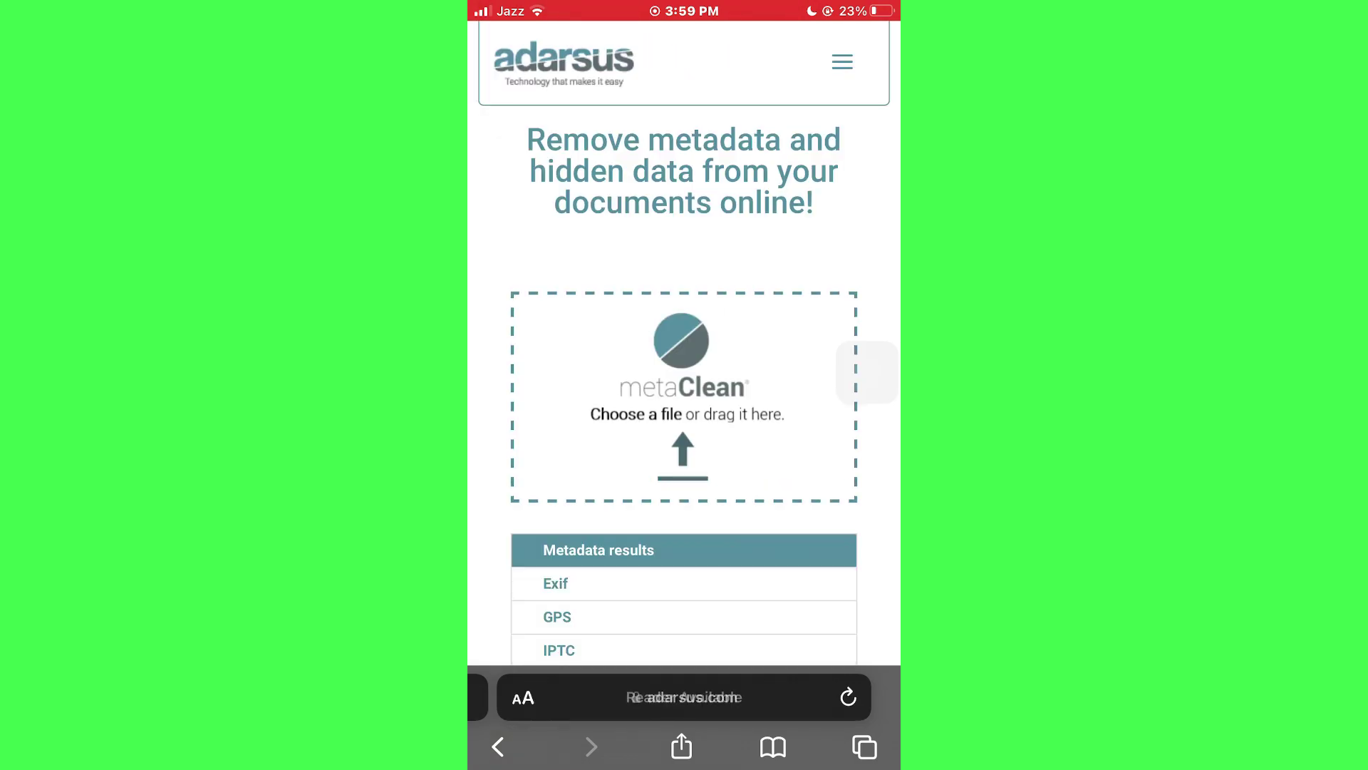
click(636, 413)
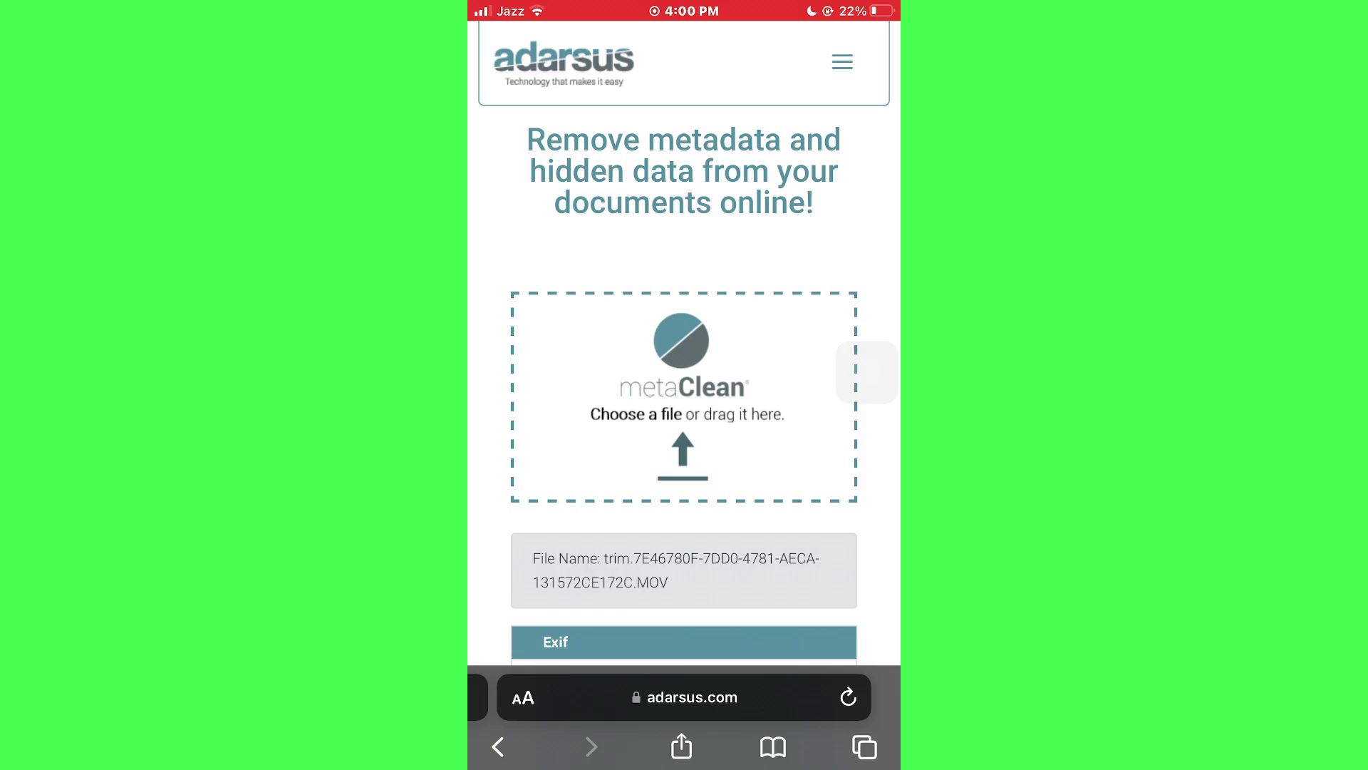
scroll(684, 427, down, 5)
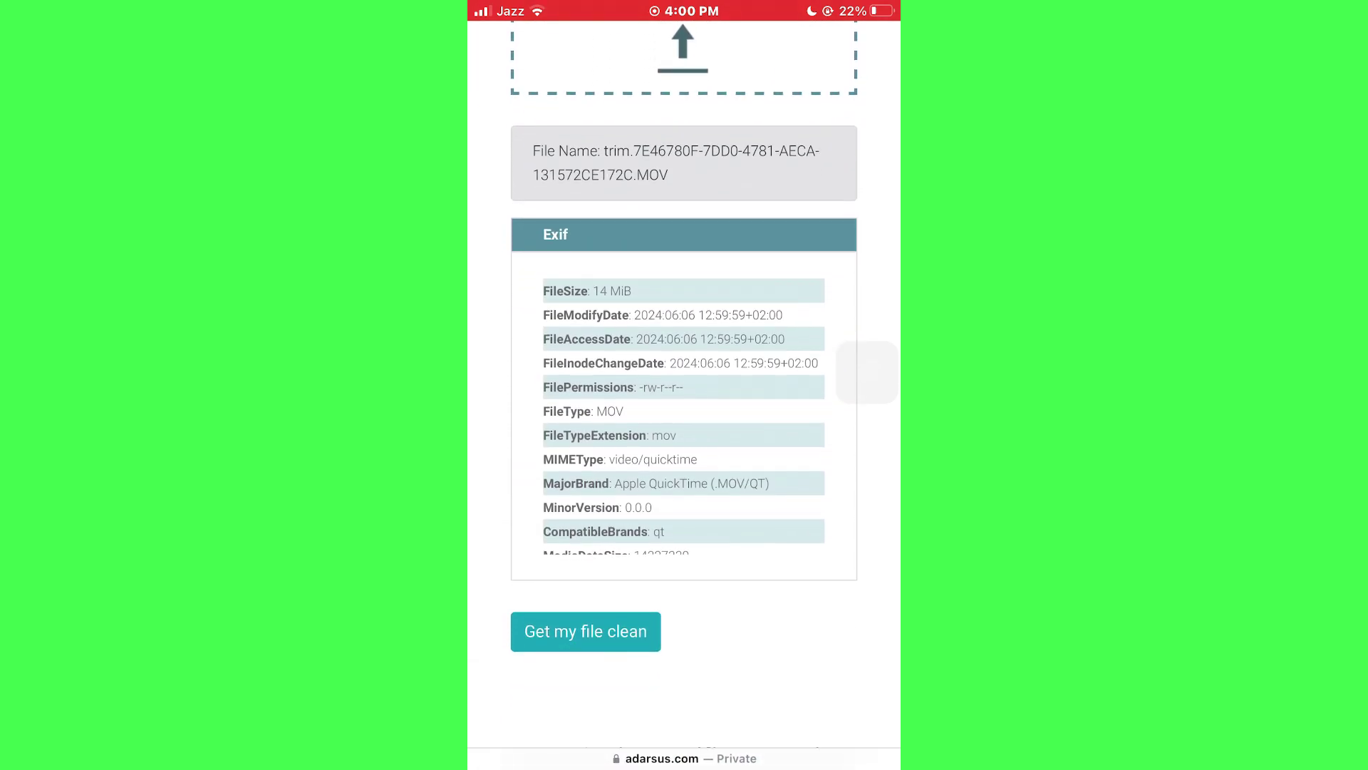
Step: Run 'Get my file clean' and download the cleaned 14.4 MB trim MOV file
click(587, 631)
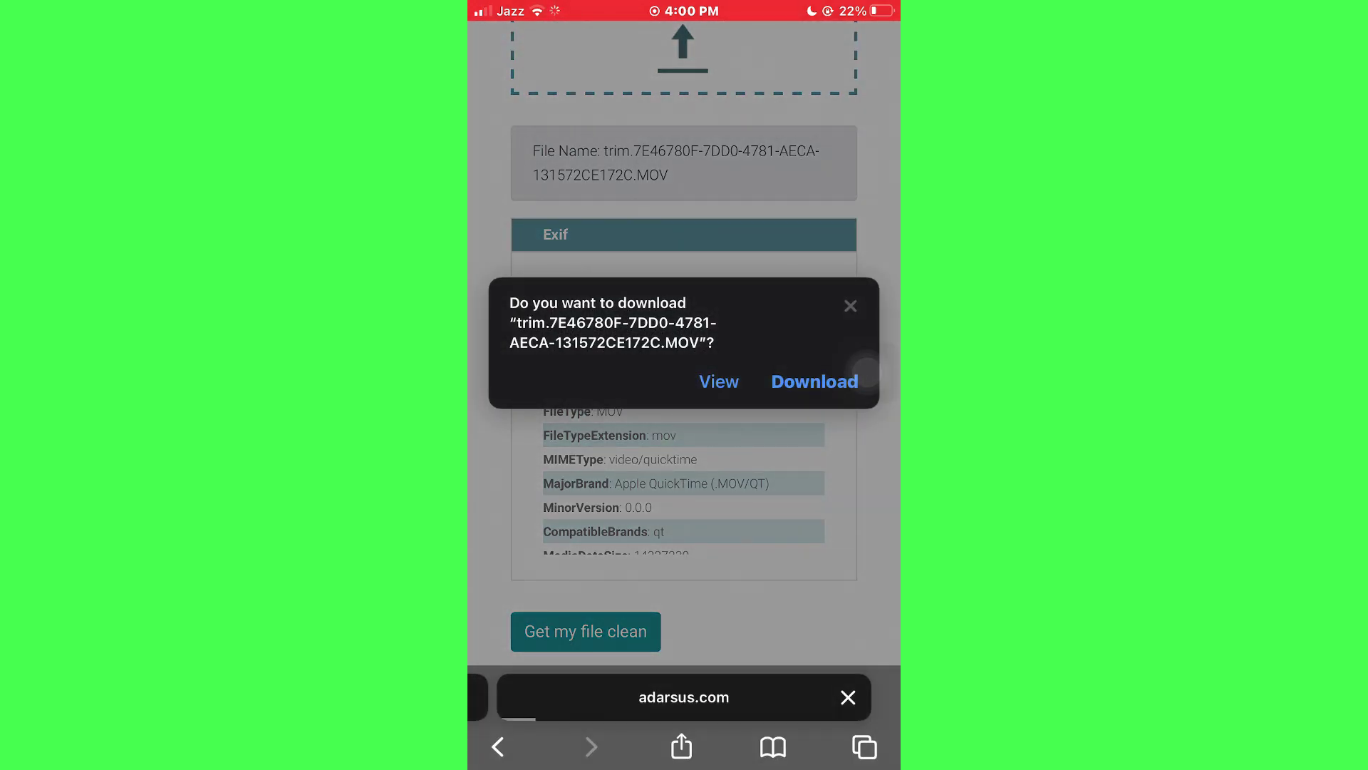
click(844, 381)
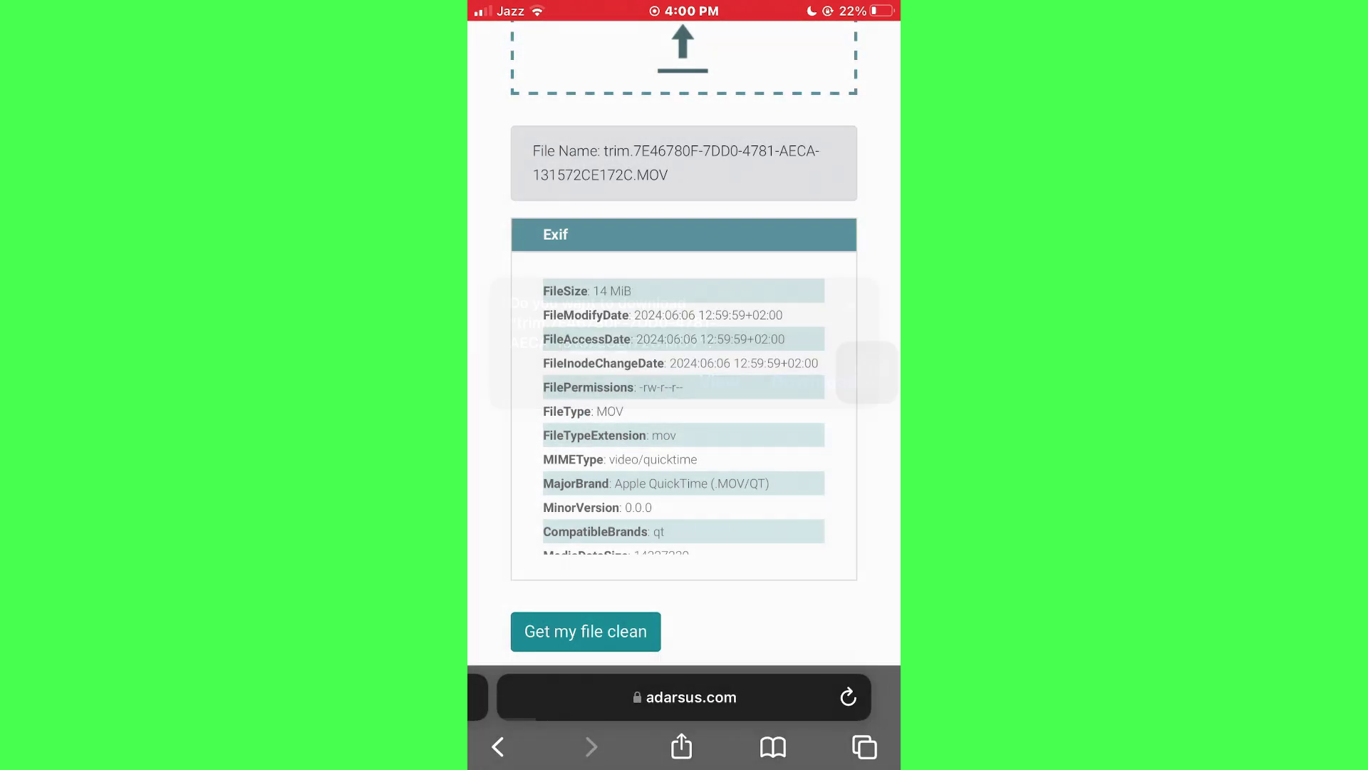
scroll(684, 427, down, 3)
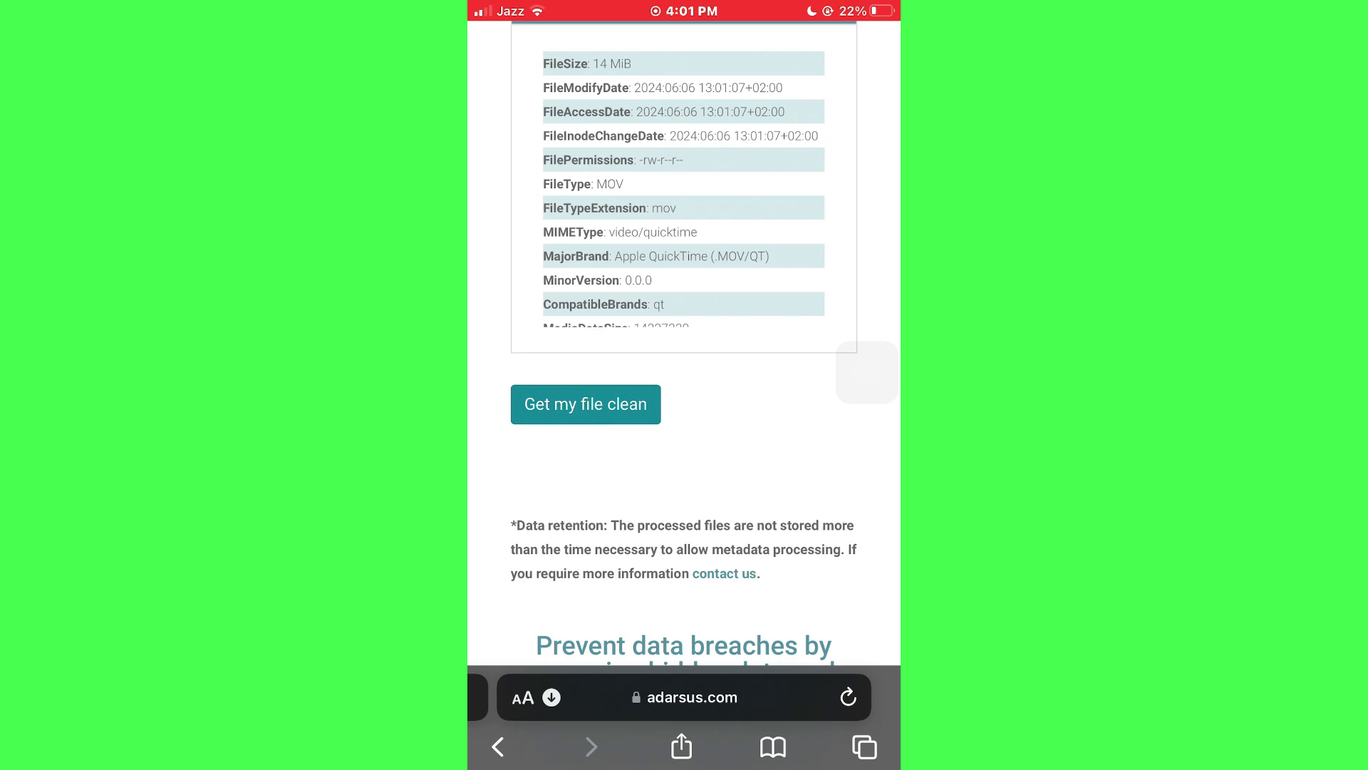
click(523, 696)
Step: Preview the newest trim MOV file from Safari's Downloads list
click(551, 544)
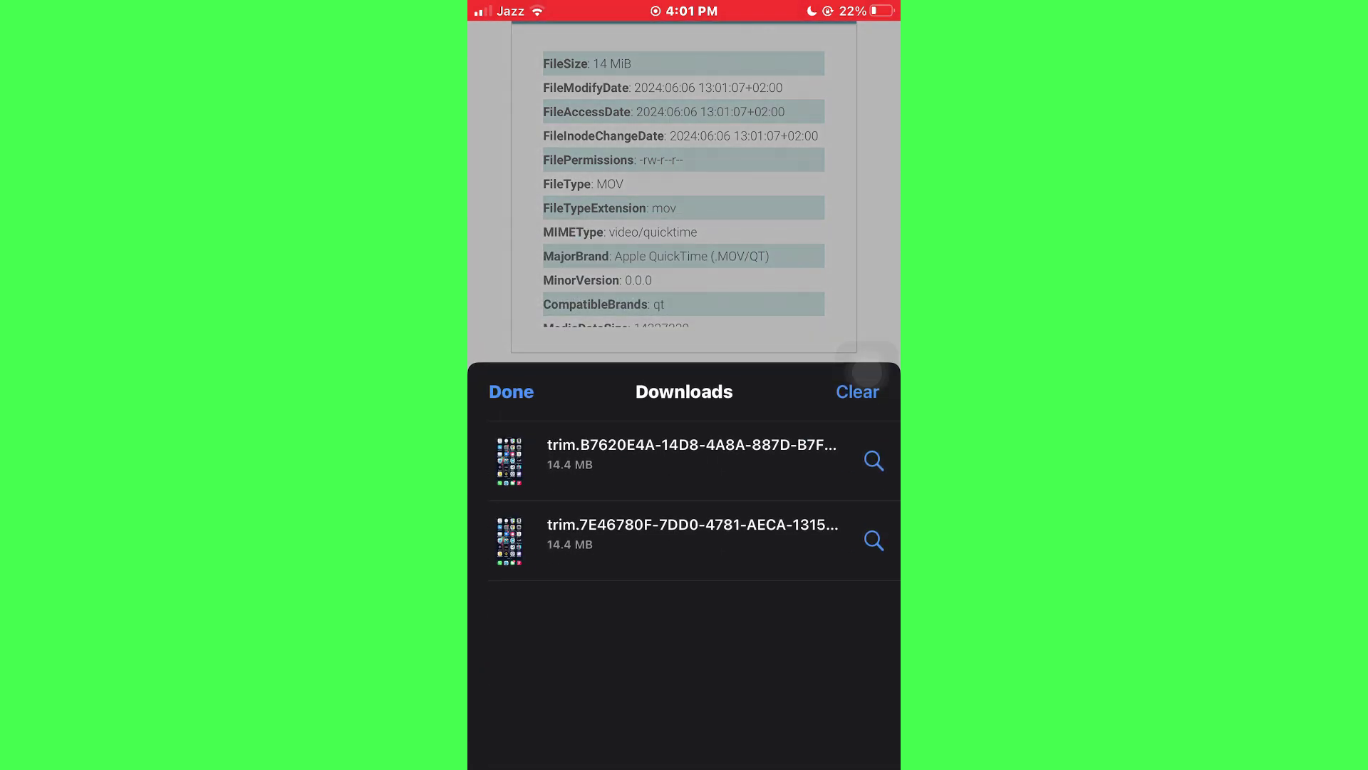
click(684, 461)
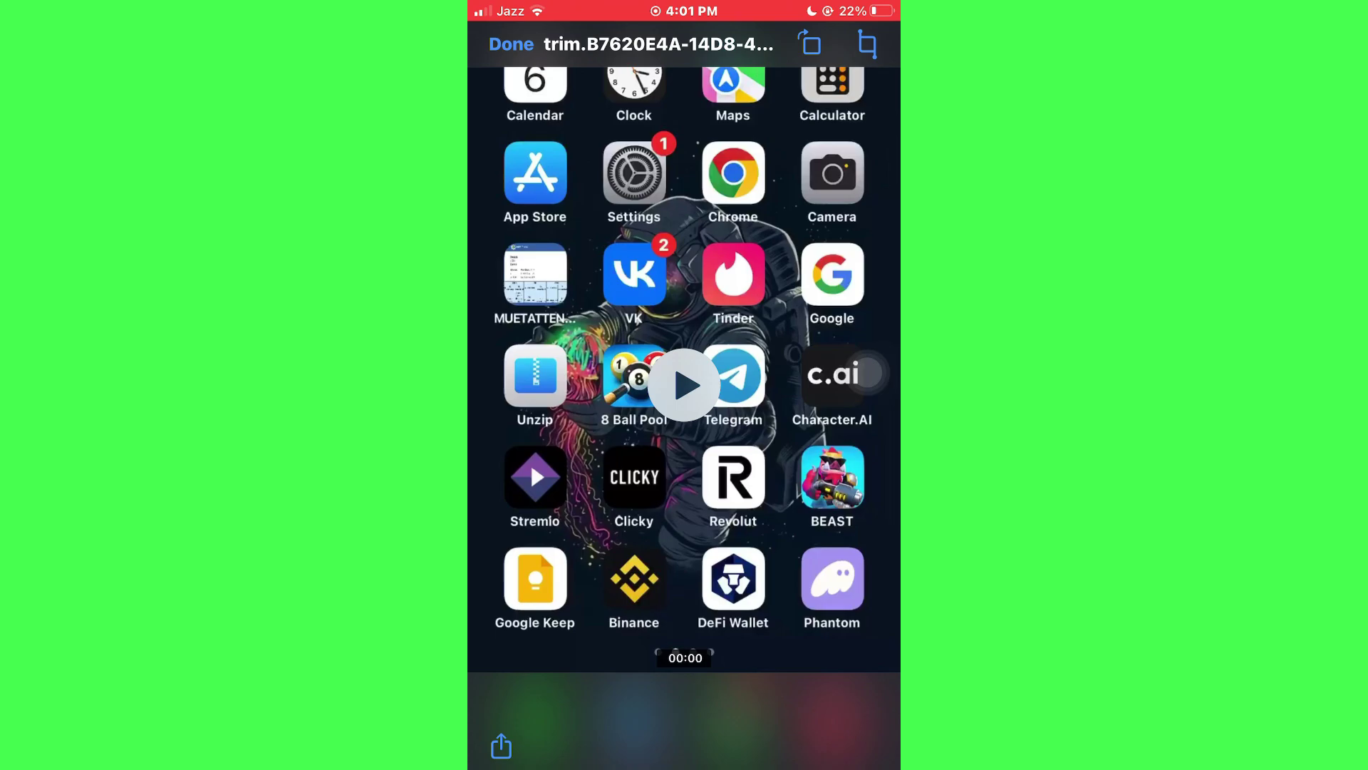